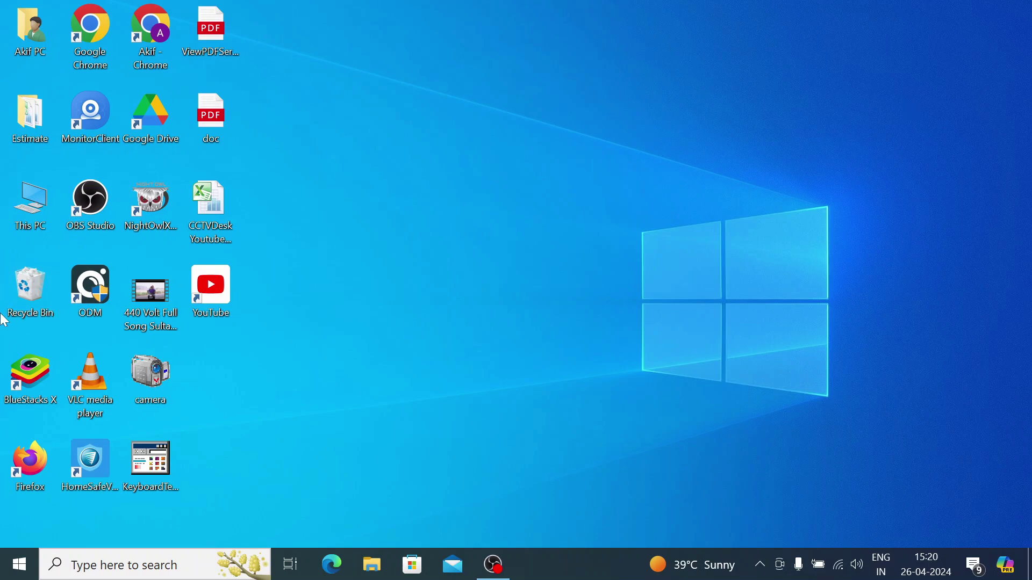
# - Launch BlueStacks X and start the BlueStacks App Player
pyautogui.doubleClick(30, 376)
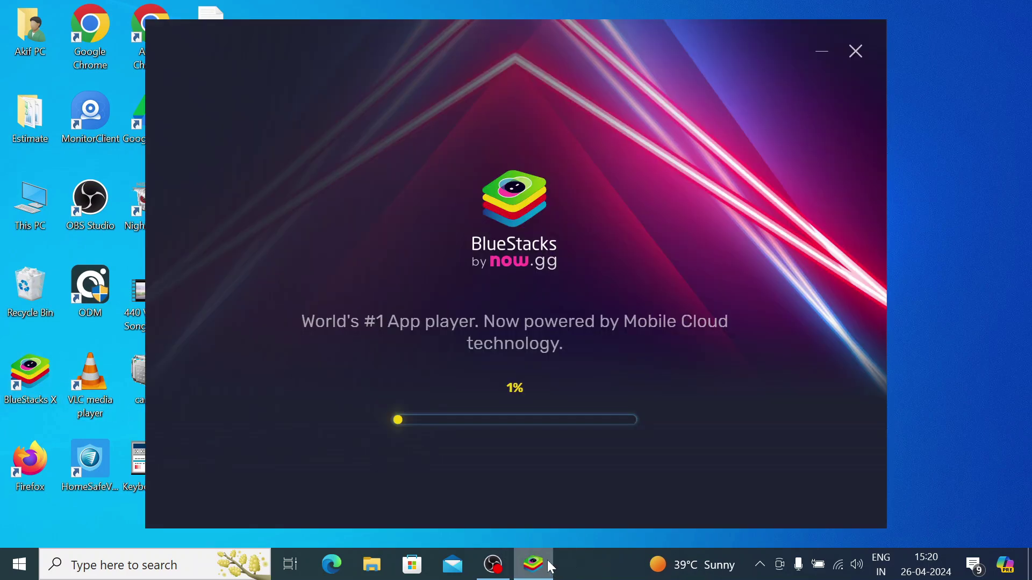
pyautogui.moveTo(547, 551)
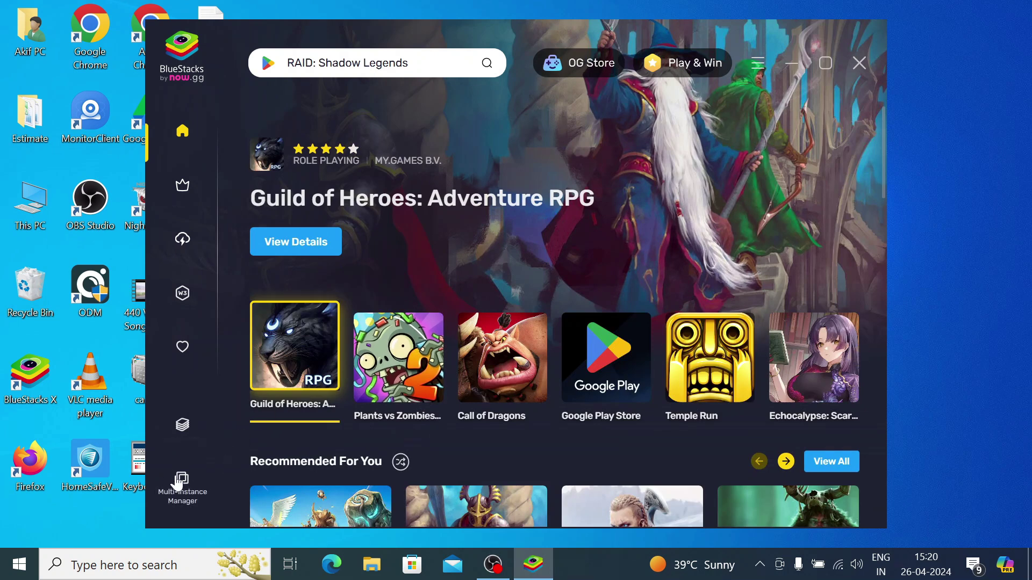
pyautogui.click(181, 428)
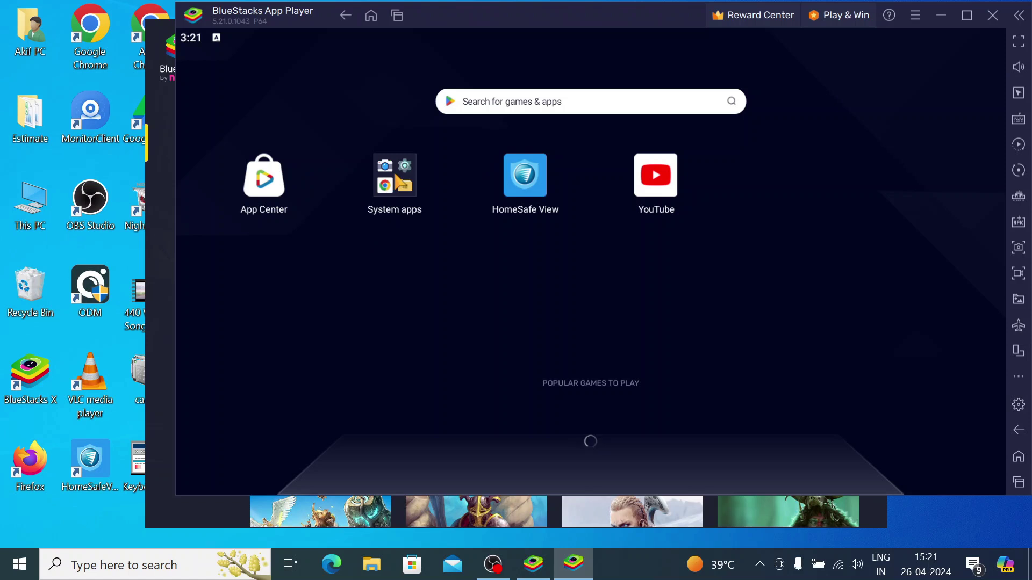
# - Open the Google Play Store from the System apps folder
pyautogui.click(397, 177)
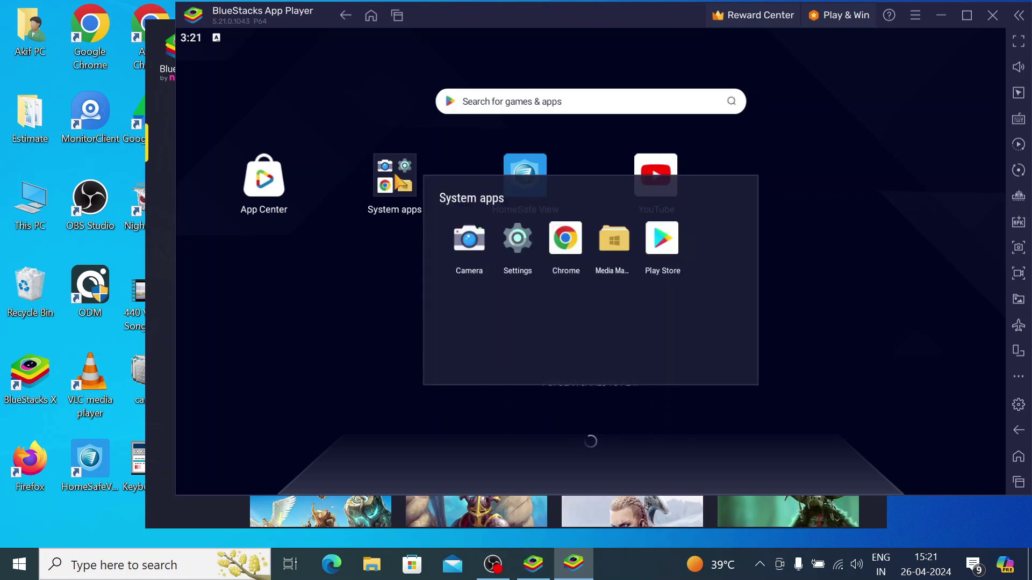
pyautogui.click(674, 246)
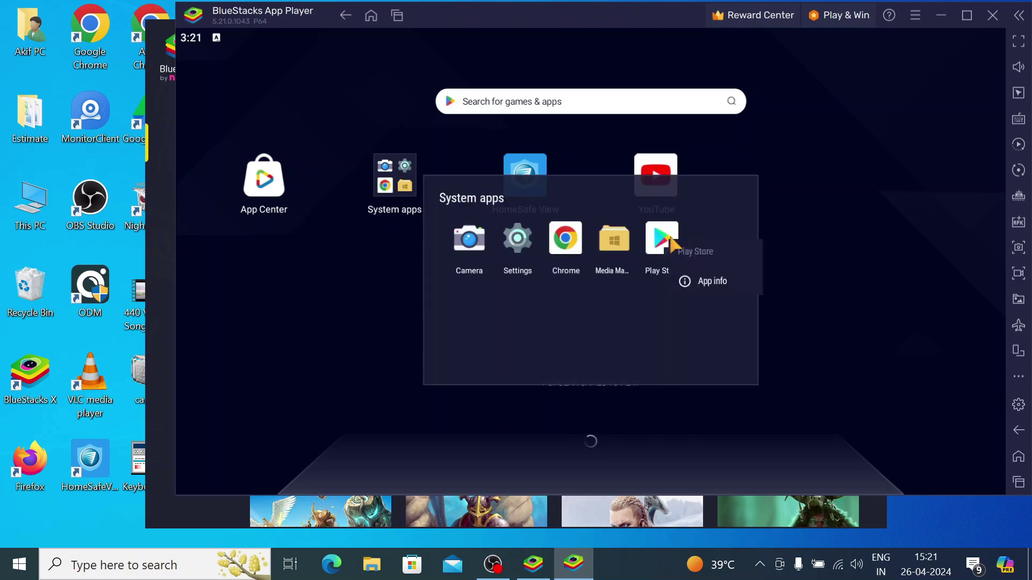
pyautogui.click(672, 245)
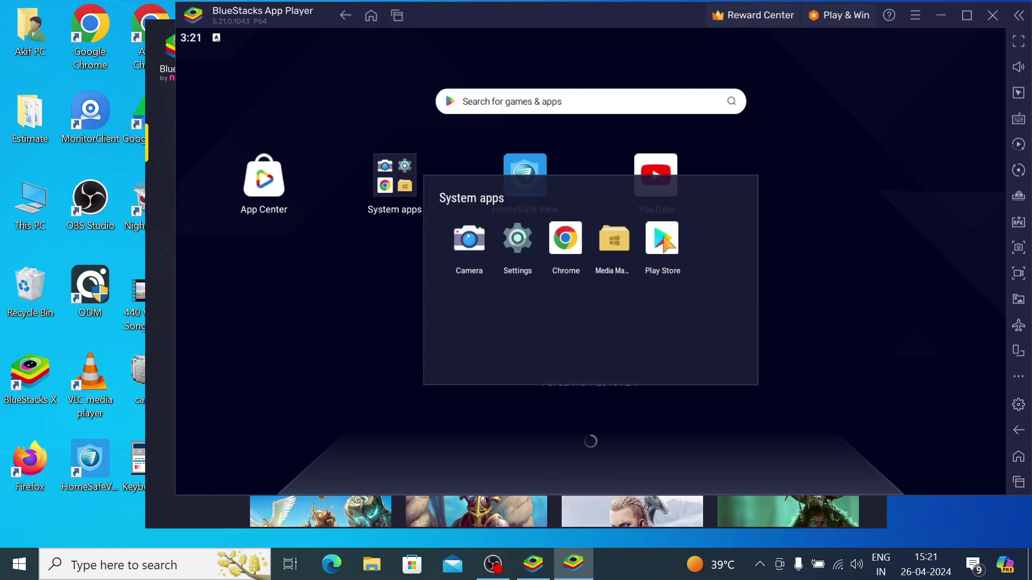
pyautogui.click(662, 235)
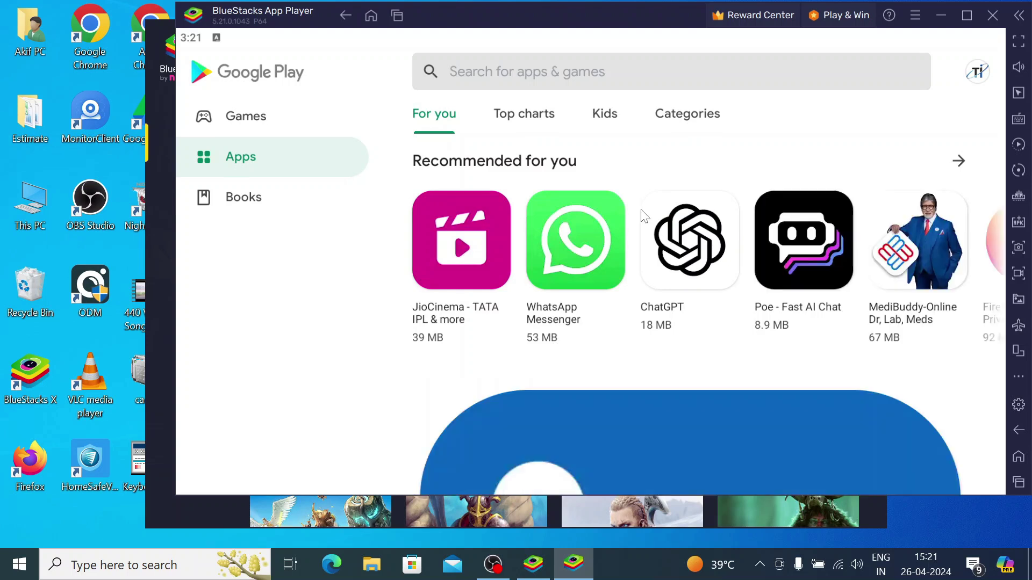
# - Search the Play Store for vivotek iviewer and install the VIVOTEK iViewer app
pyautogui.click(495, 71)
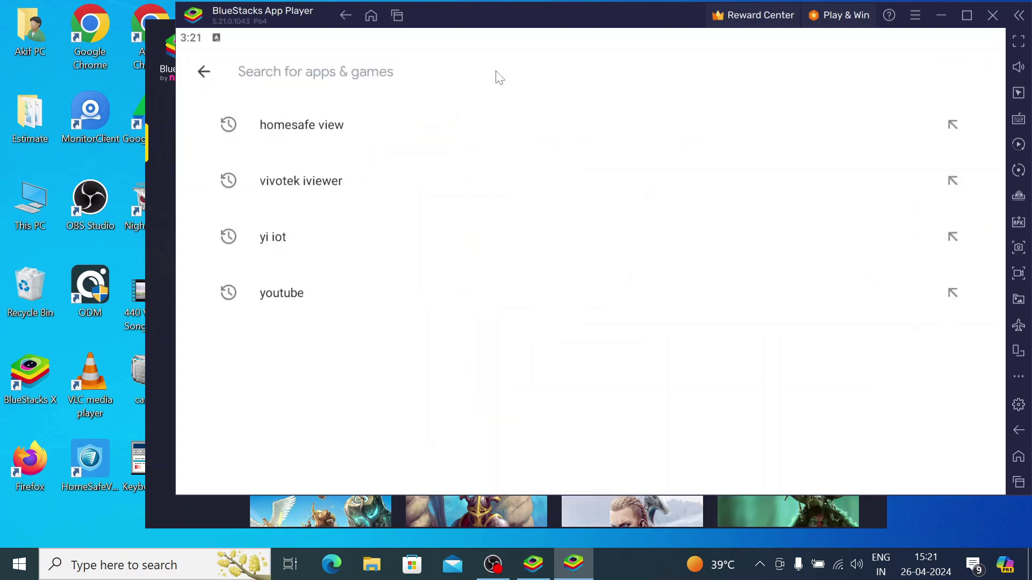
pyautogui.write('vivo')
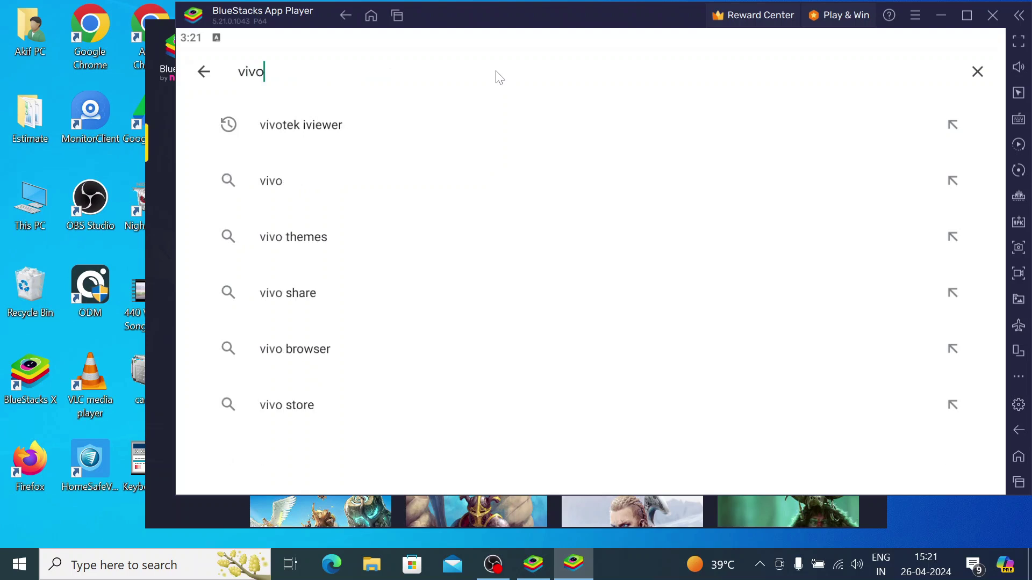
pyautogui.click(375, 132)
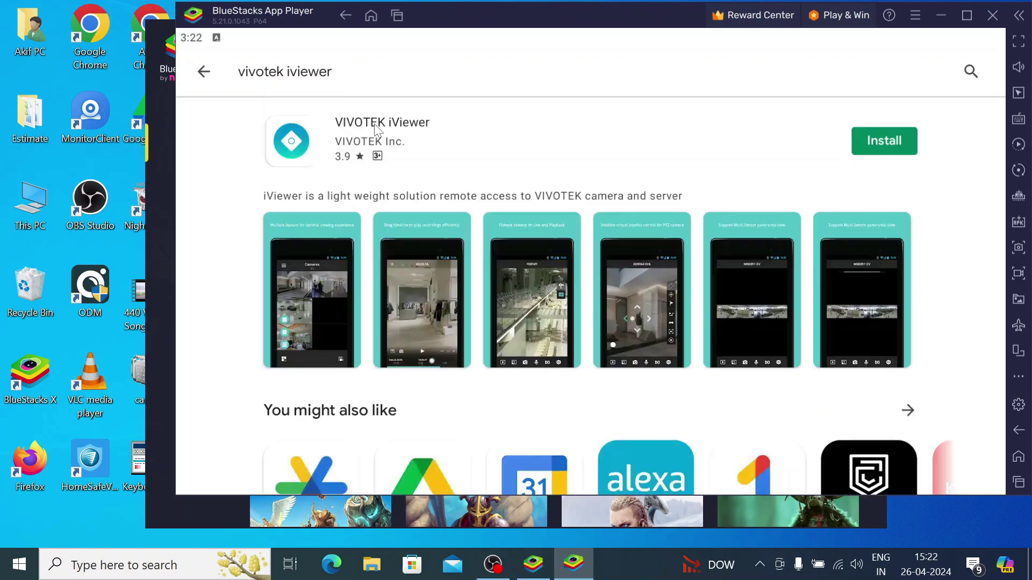
pyautogui.click(894, 151)
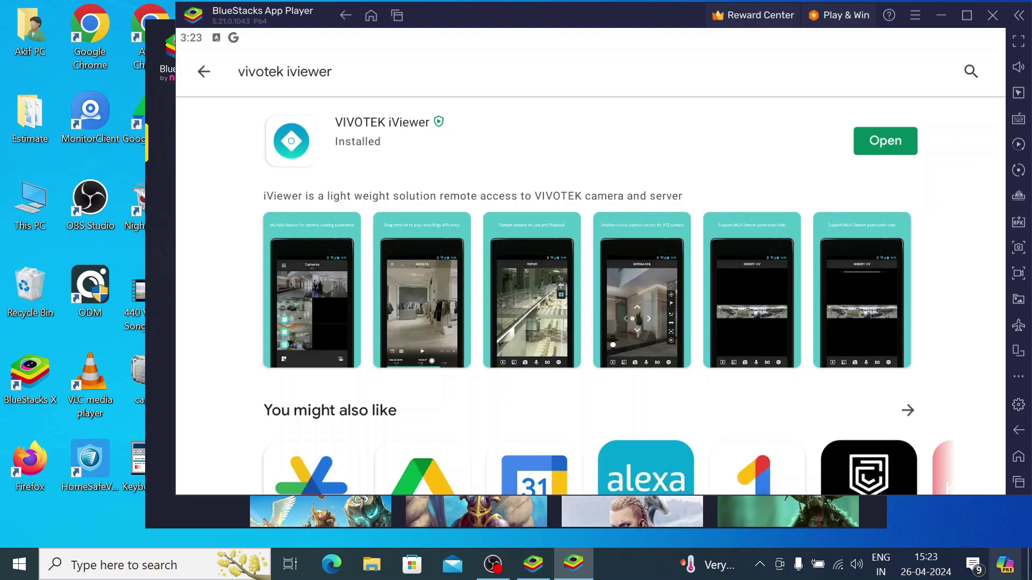
# - Check the desktop for the iViewer shortcut, return to the App Player and open the installed iViewer app
pyautogui.click(574, 564)
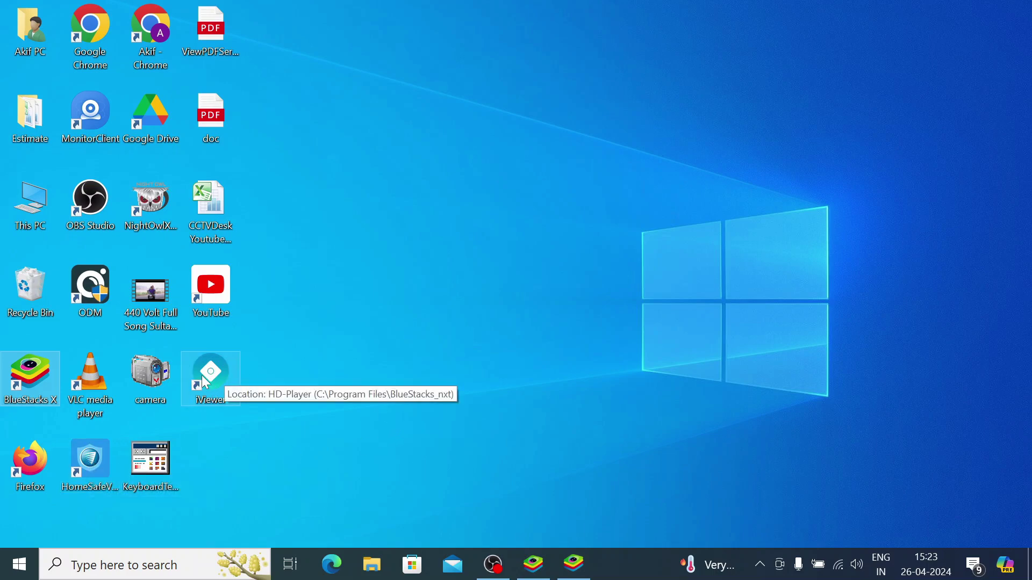
pyautogui.click(574, 563)
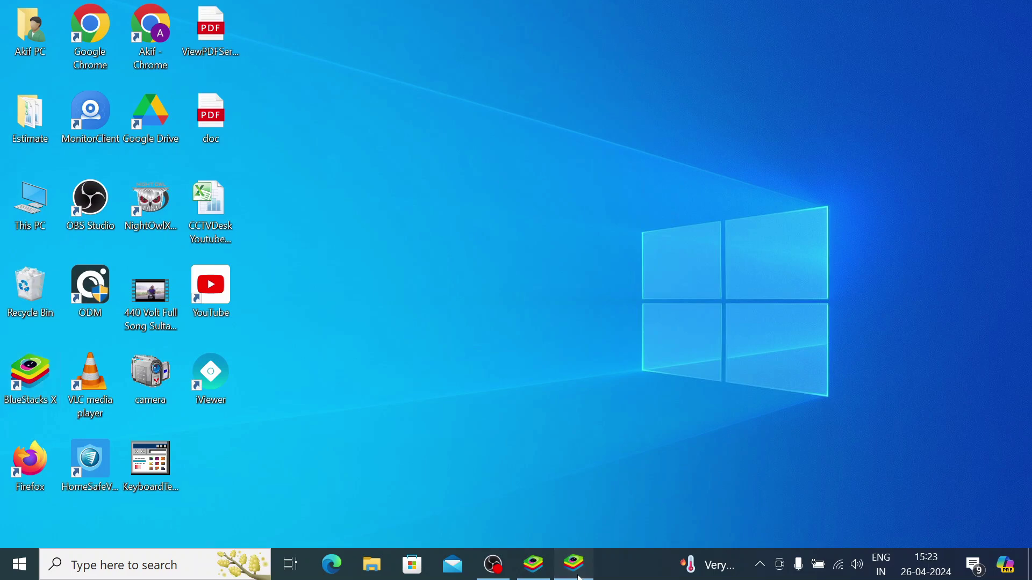
pyautogui.click(879, 143)
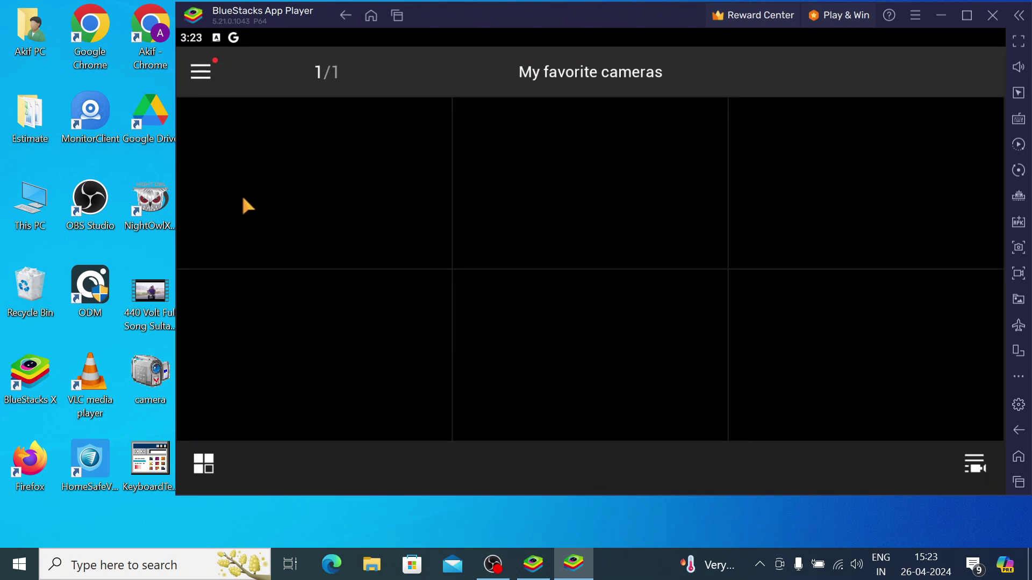
# - Look at the grid layout choices and the device list, and return to the My favorite cameras view
pyautogui.click(204, 464)
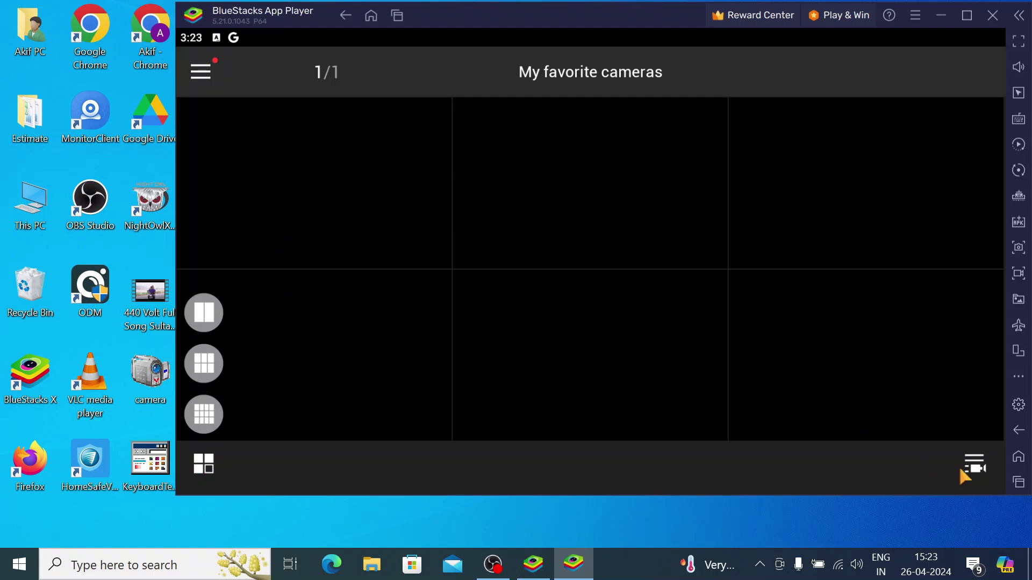
pyautogui.click(976, 466)
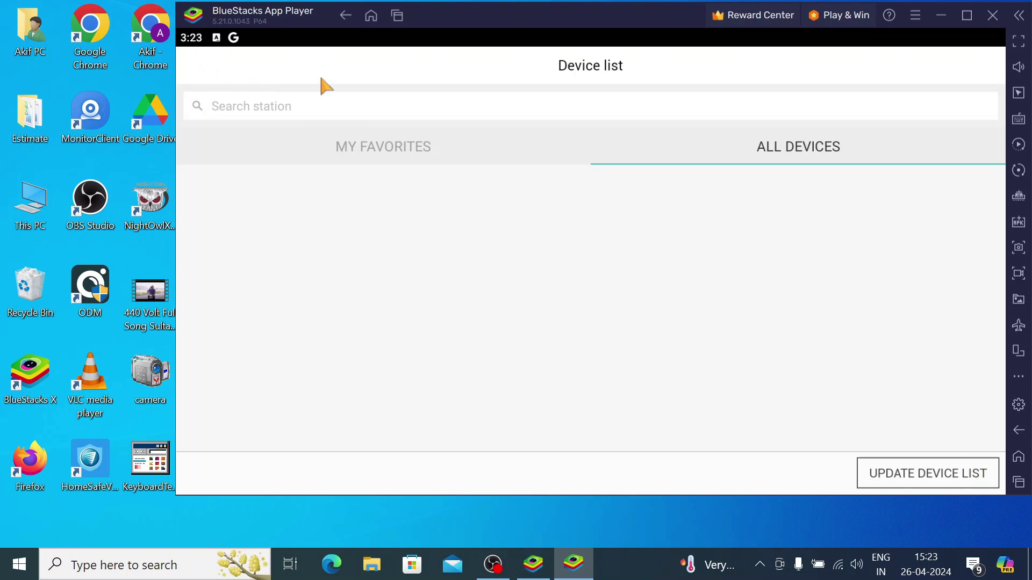
pyautogui.click(344, 18)
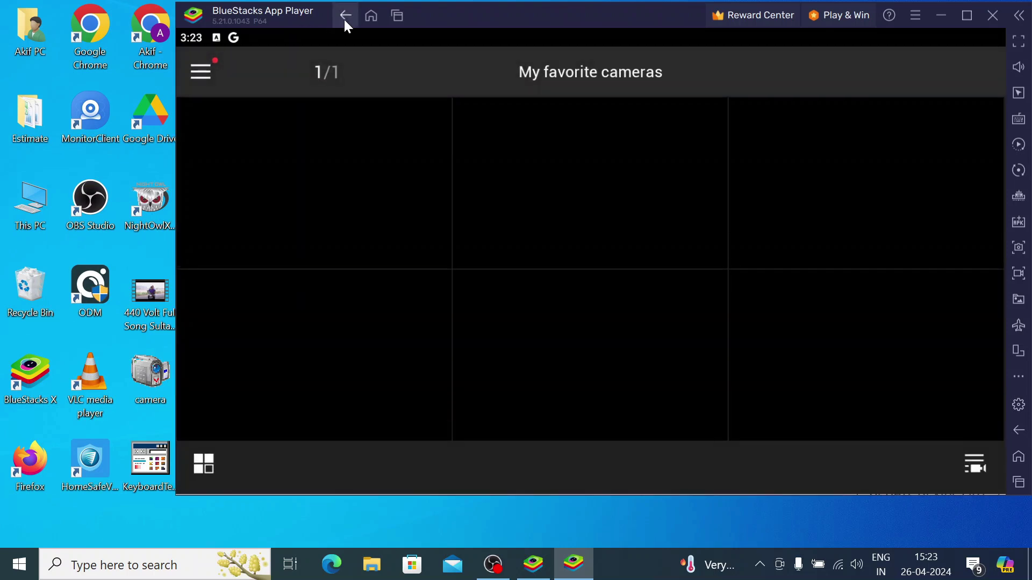
# - Open the Add devices page, try the Add from list device search and return to the adding options
pyautogui.click(202, 73)
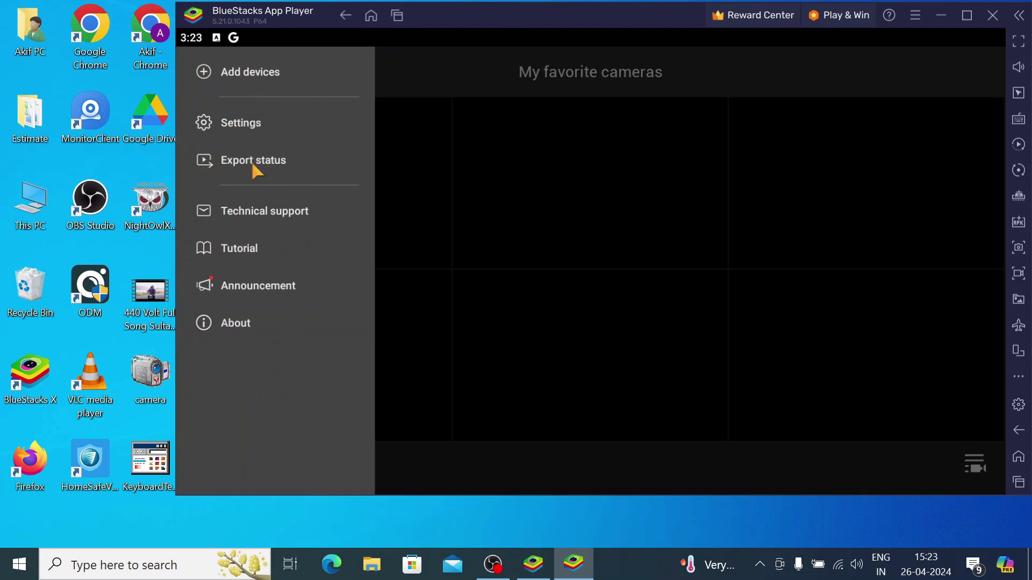
pyautogui.click(250, 75)
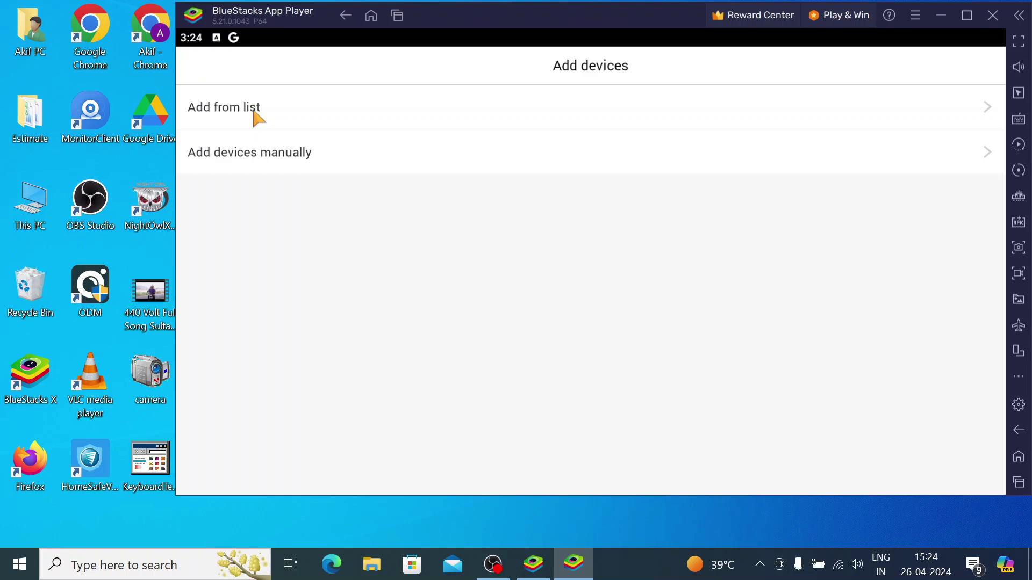
pyautogui.click(257, 115)
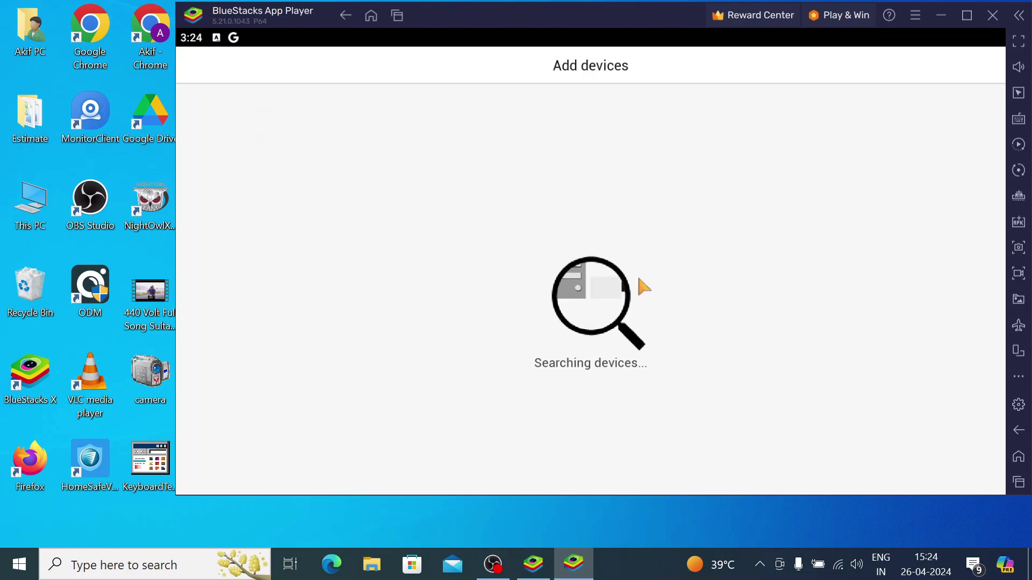
pyautogui.click(339, 15)
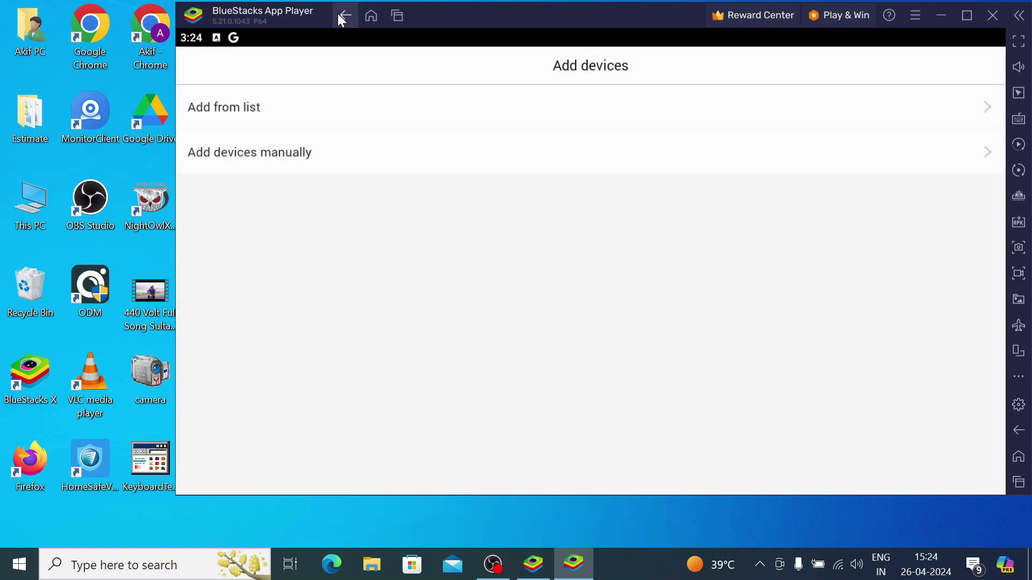
# - Open the manual device form, compare its Camera and Server versions, and select Server
pyautogui.click(285, 154)
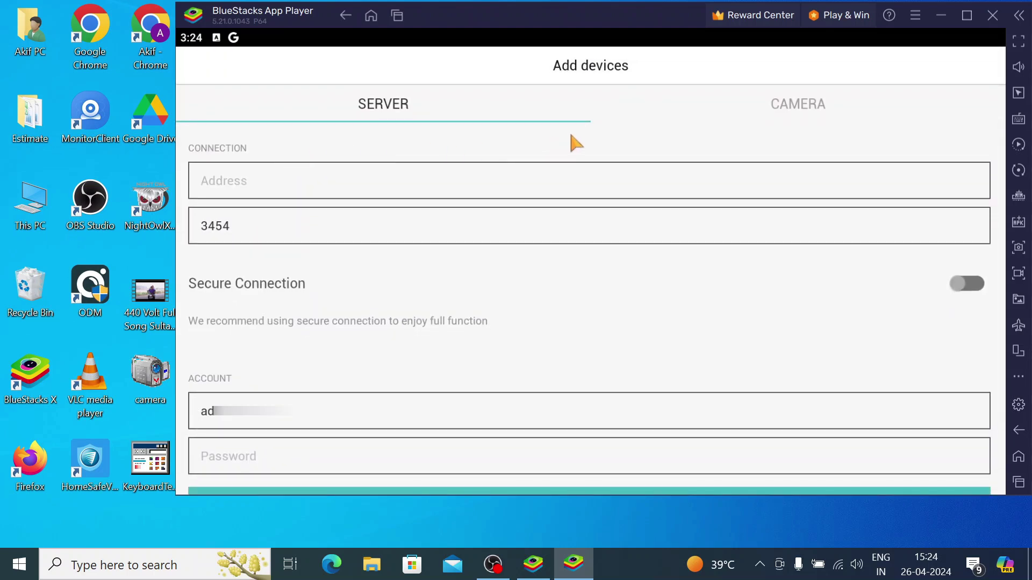
pyautogui.click(779, 101)
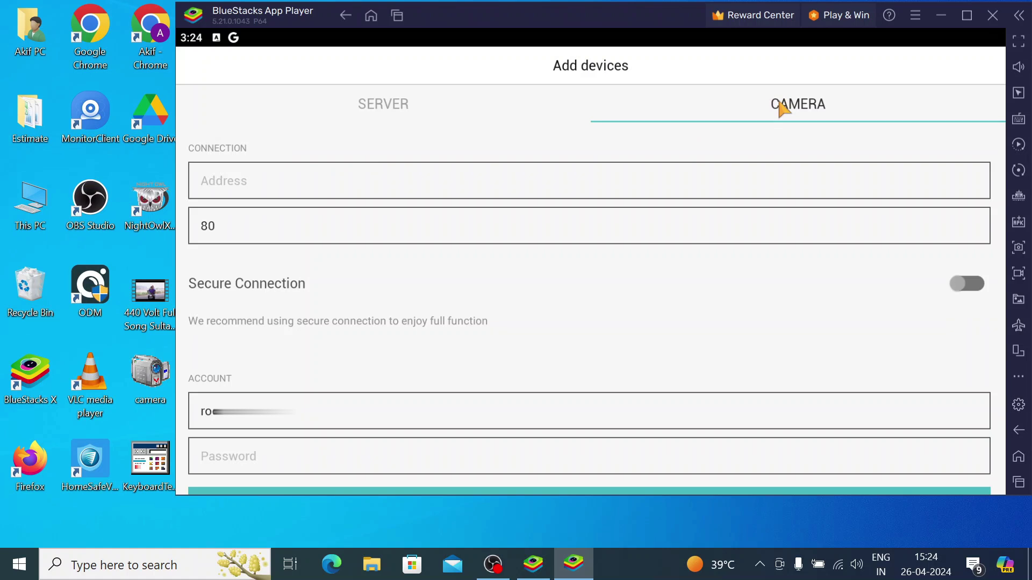
pyautogui.click(435, 108)
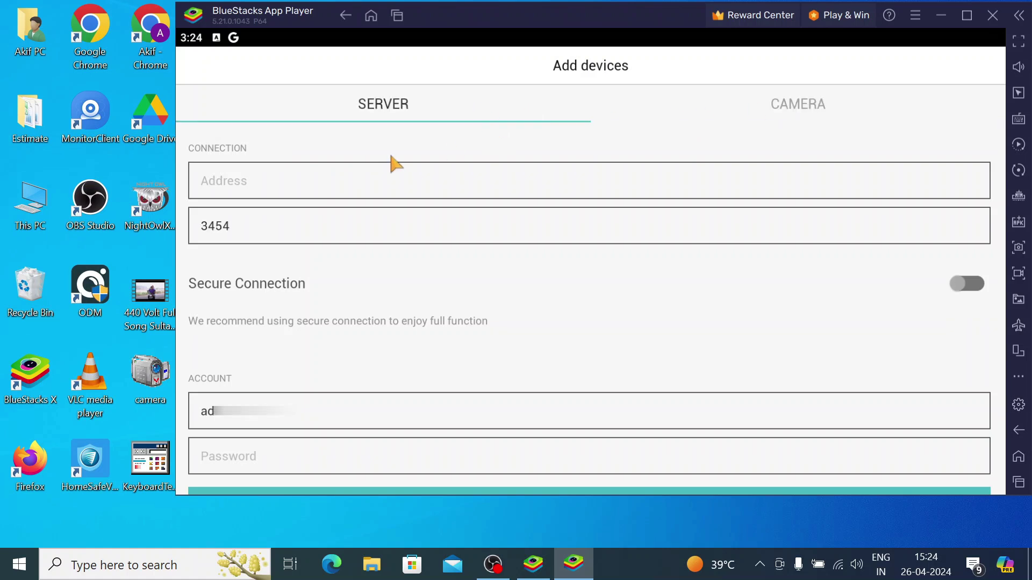
# - Enter the server's IP address beginning with 192.168.1 and the account password, and add the server
pyautogui.click(283, 181)
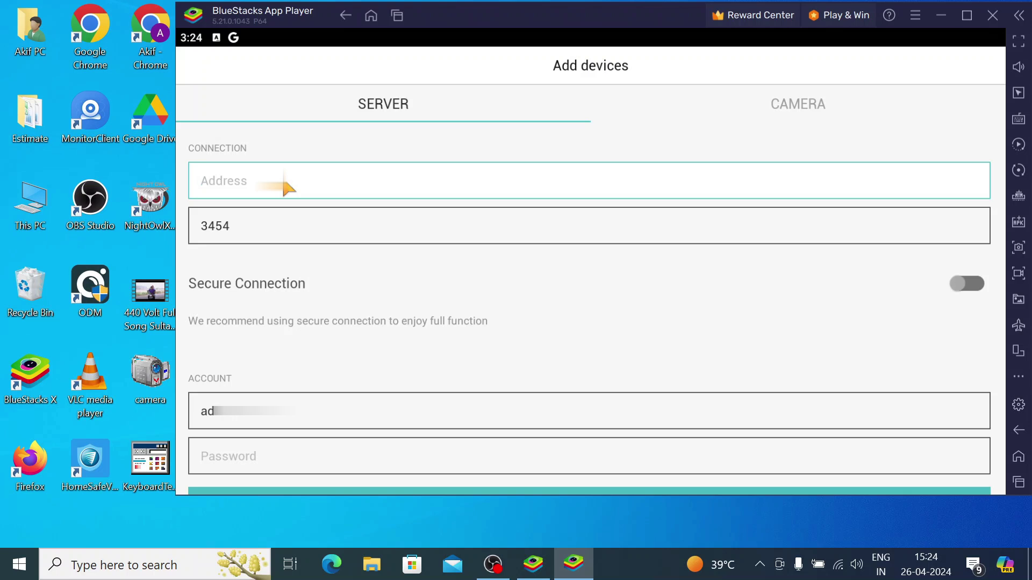
pyautogui.write('192.168.1')
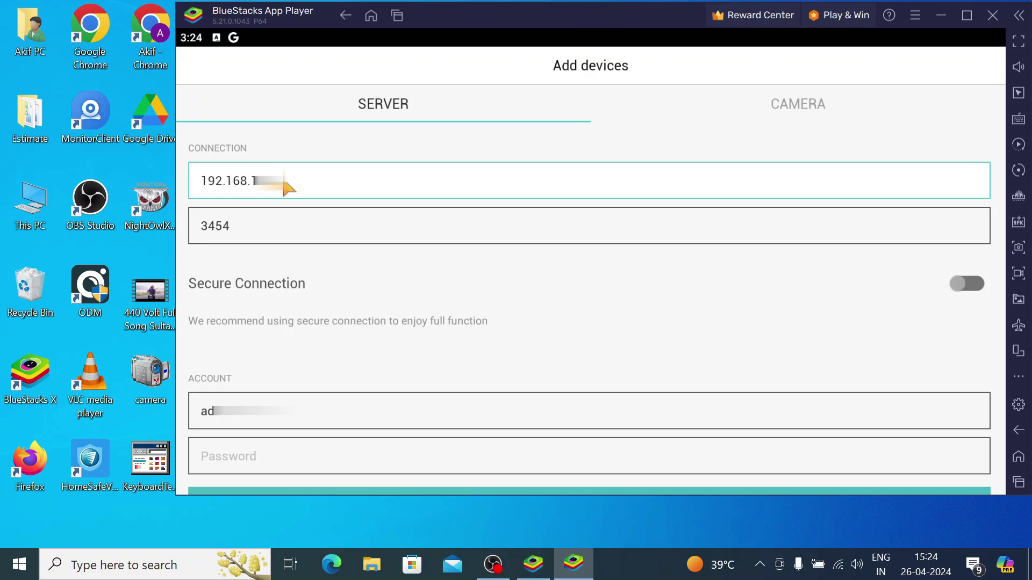
pyautogui.press('Tab')
pyautogui.press('Tab')
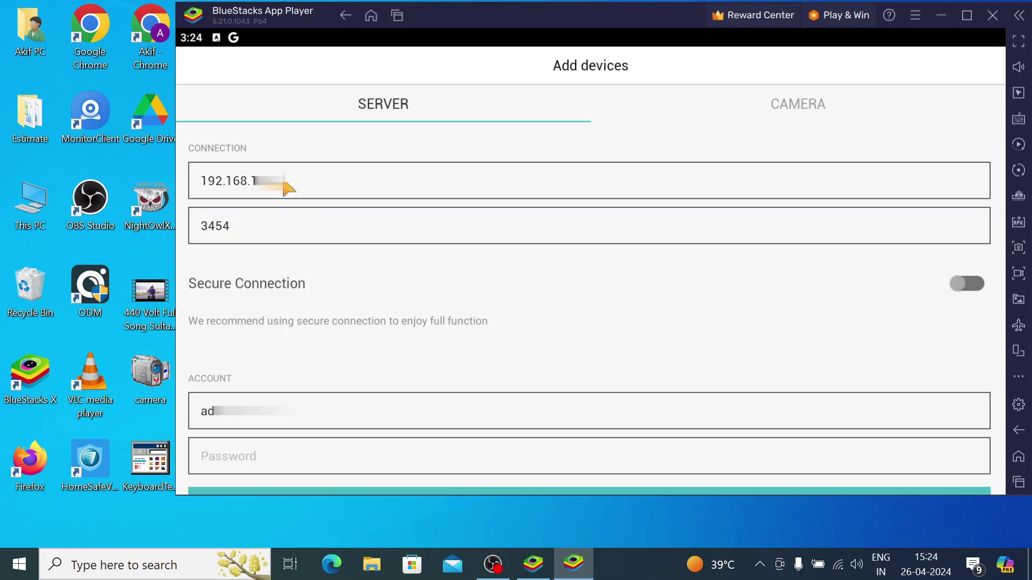
pyautogui.scroll(-2, 293, 347)
pyautogui.click(225, 383)
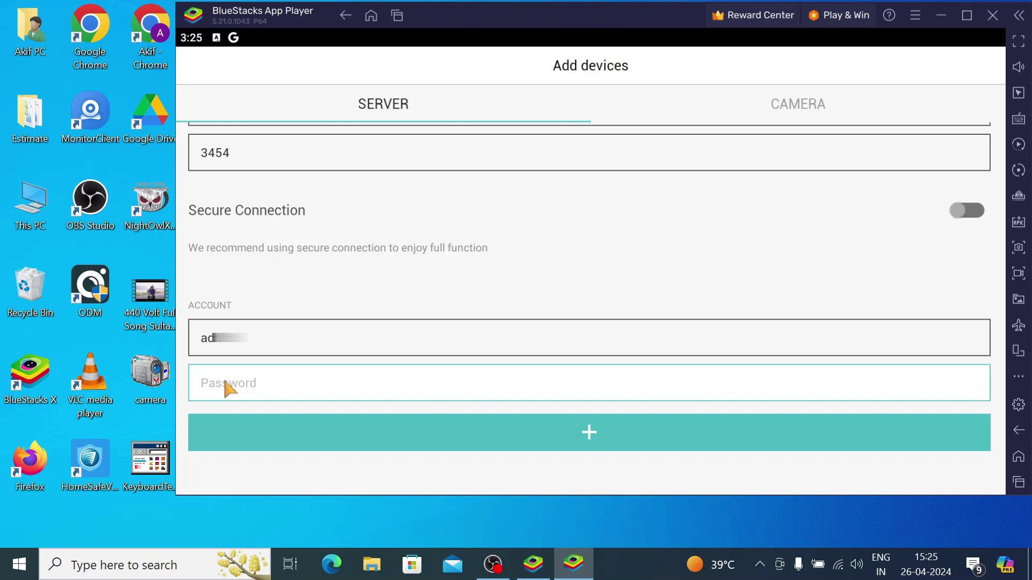
pyautogui.write('1')
pyautogui.click(532, 444)
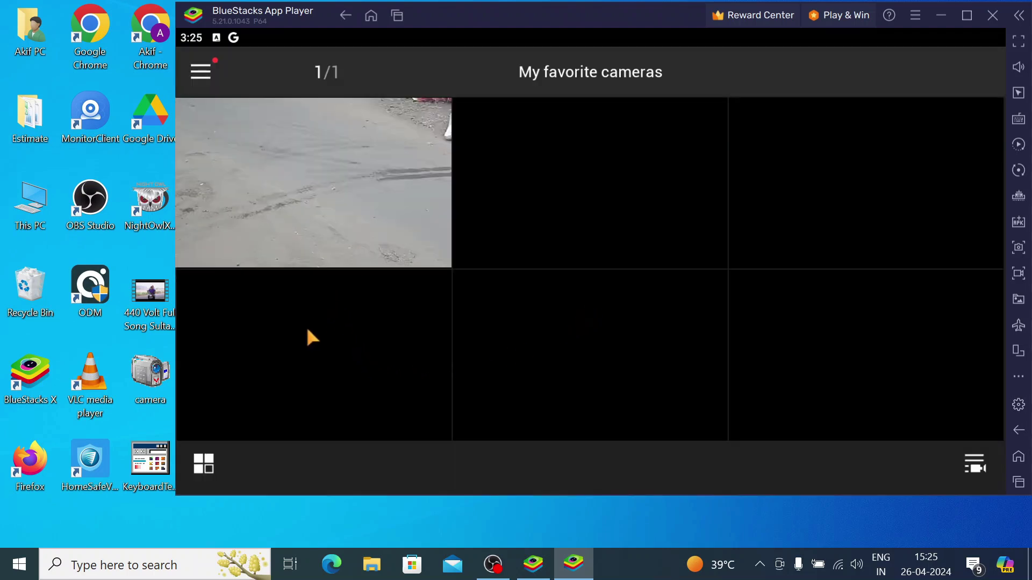
# - Show the grid layout choices for the My favorite cameras view
pyautogui.click(209, 465)
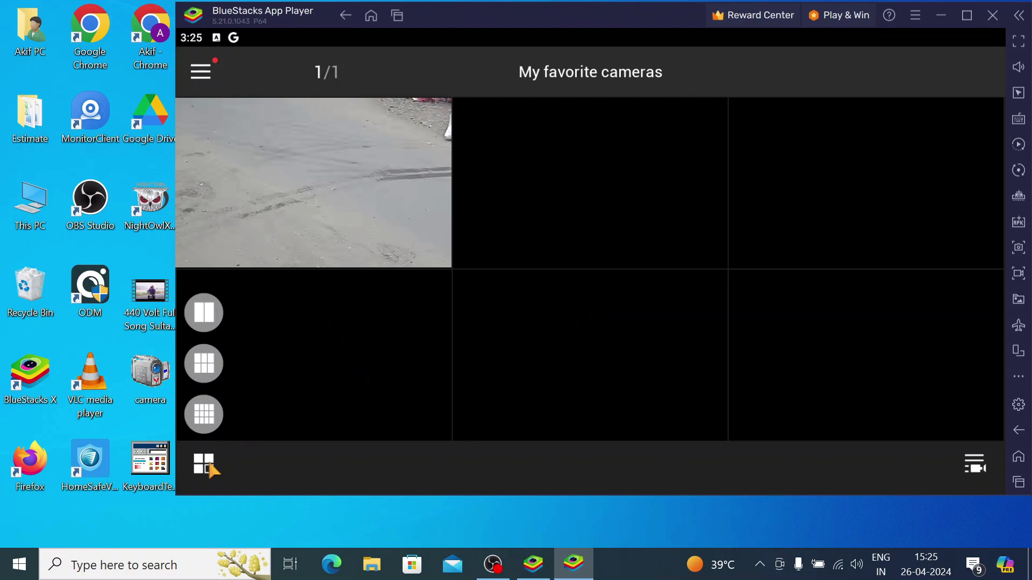